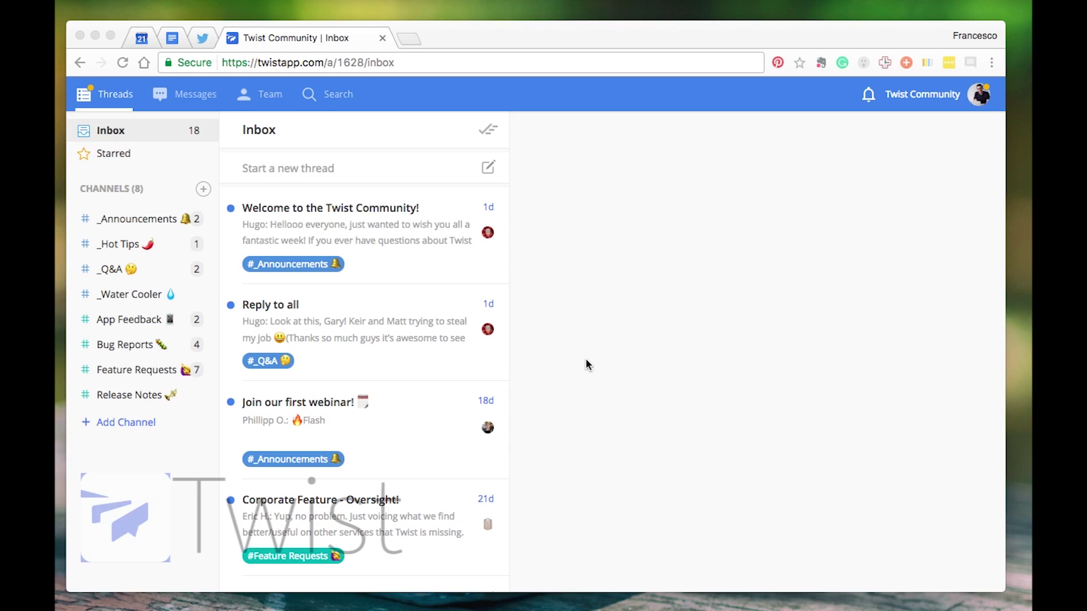
Step: Open the 'Welcome to the Twist Community!' thread in the Inbox and scroll through its posts
left_click(400, 218)
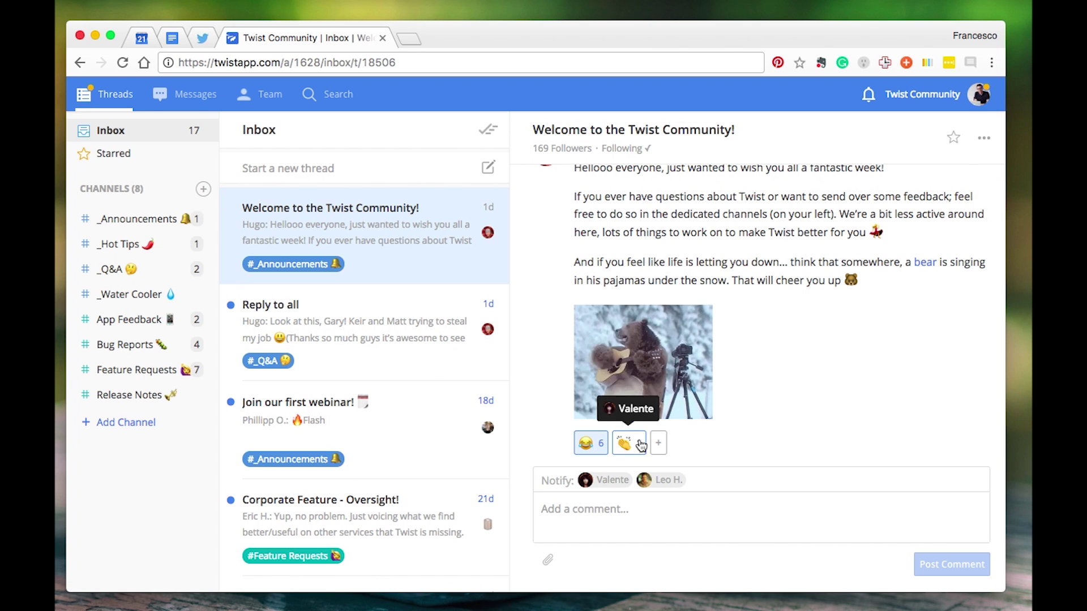
scroll(694, 288, "up", 3)
scroll(695, 288, "up", 2)
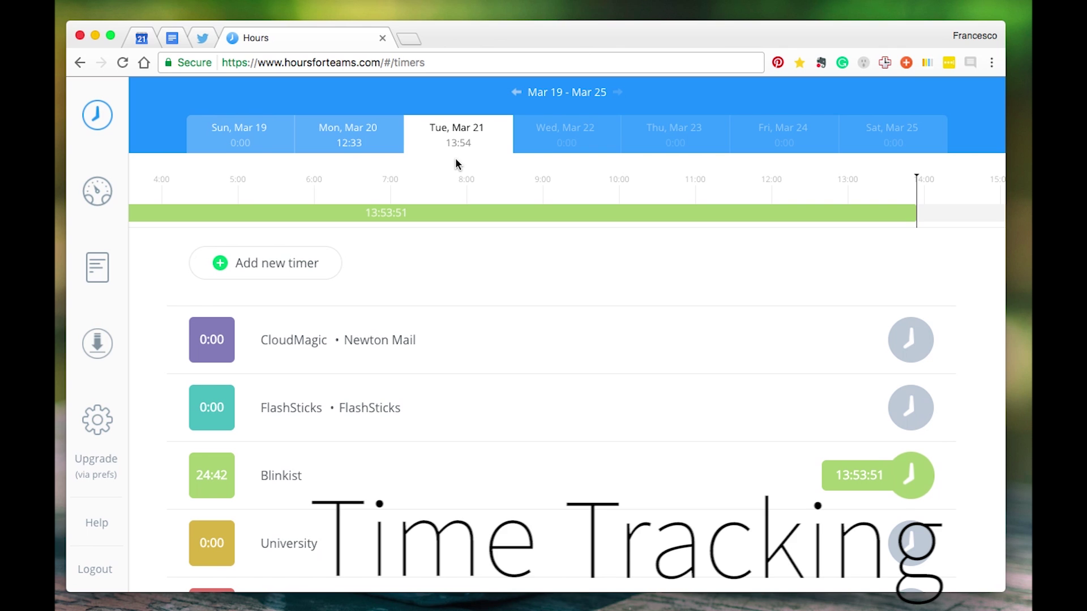
Step: Stop the Blinkist timer and log two CloudMagic blocks and a FlashSticks block on Tuesday's timeline
left_click(913, 476)
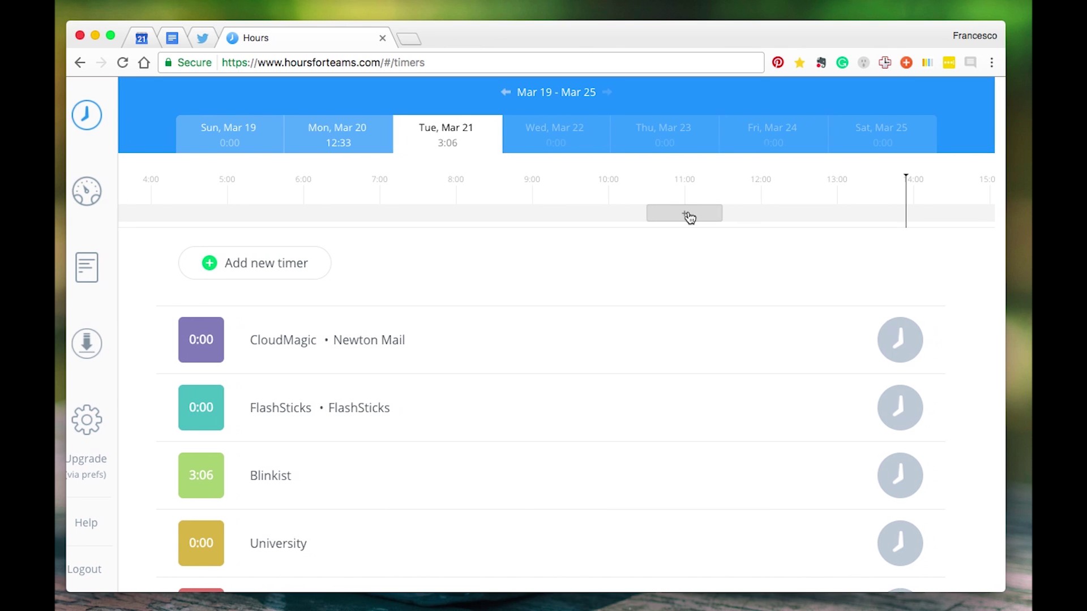
left_click(809, 213)
left_click(804, 243)
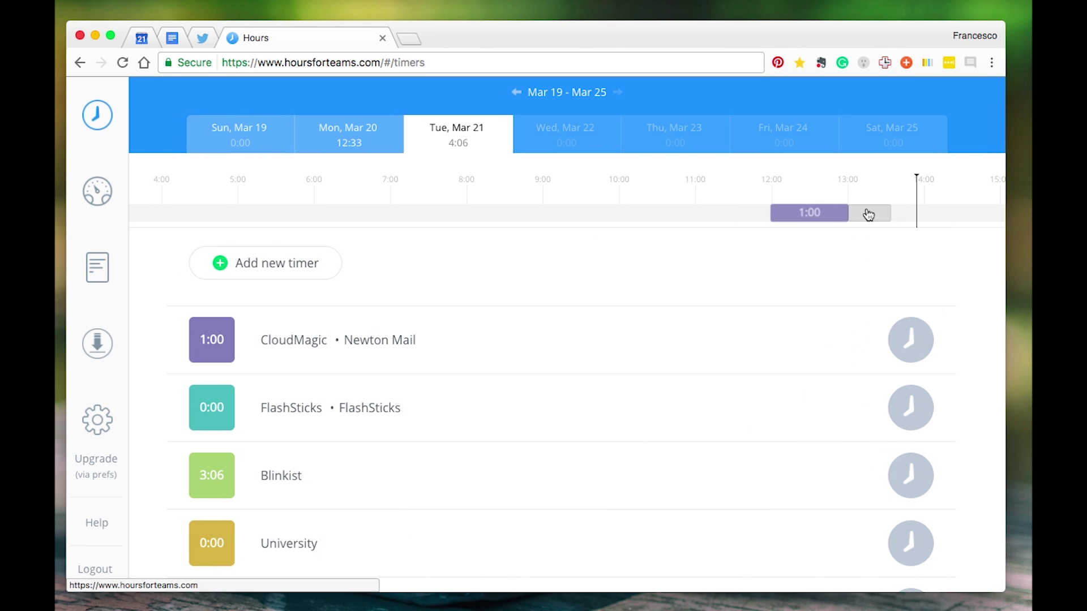
left_click(727, 217)
left_click(707, 240)
left_click(726, 218)
left_click(747, 259)
Step: Log FlashSticks blocks in the remaining gap and at 9:30, plus another CloudMagic block
left_click(762, 213)
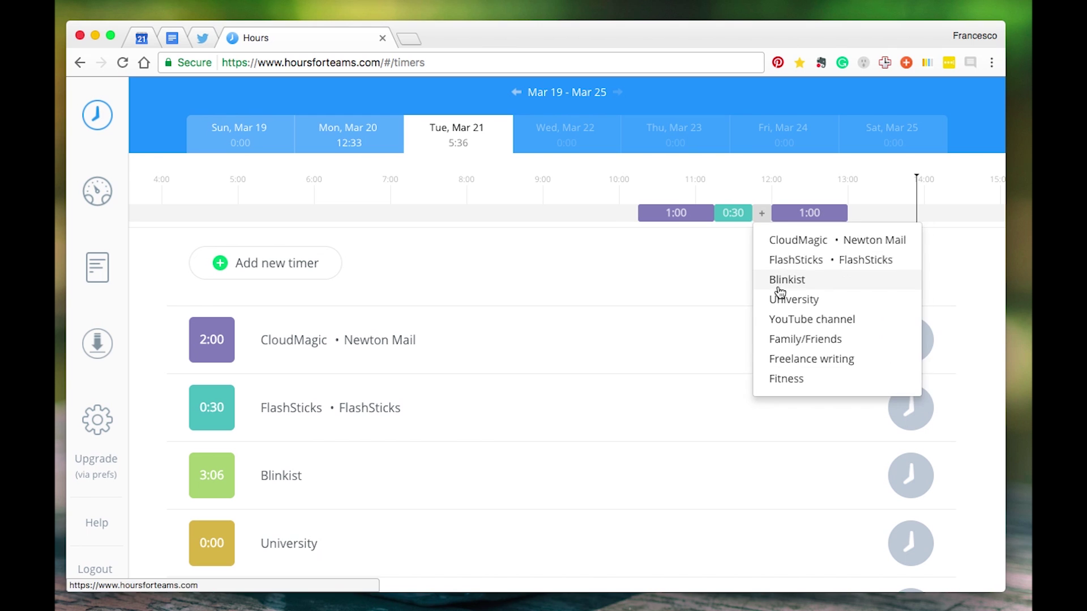
left_click(795, 259)
left_click(609, 213)
left_click(638, 260)
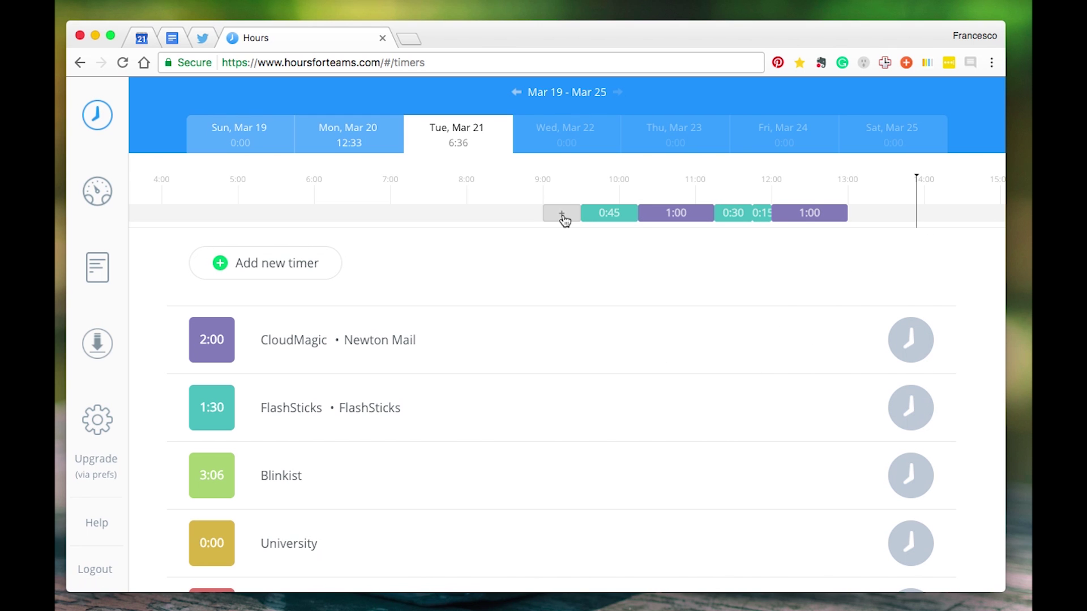
left_click(562, 214)
left_click(592, 240)
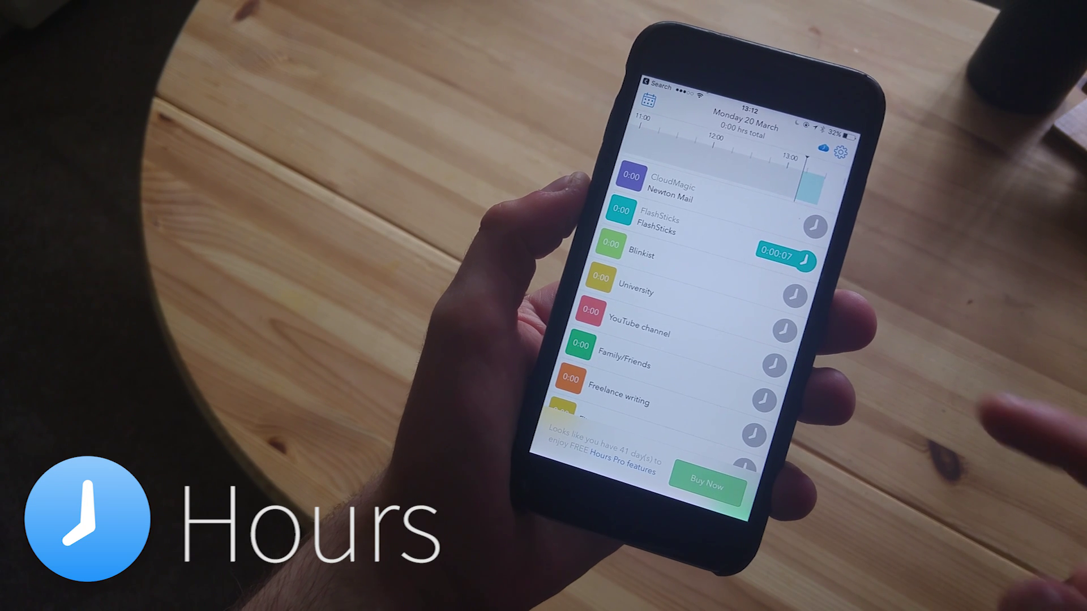
Step: Switch the running timer to University and add a CloudMagic • Newton Mail block to the timeline
left_click(791, 296)
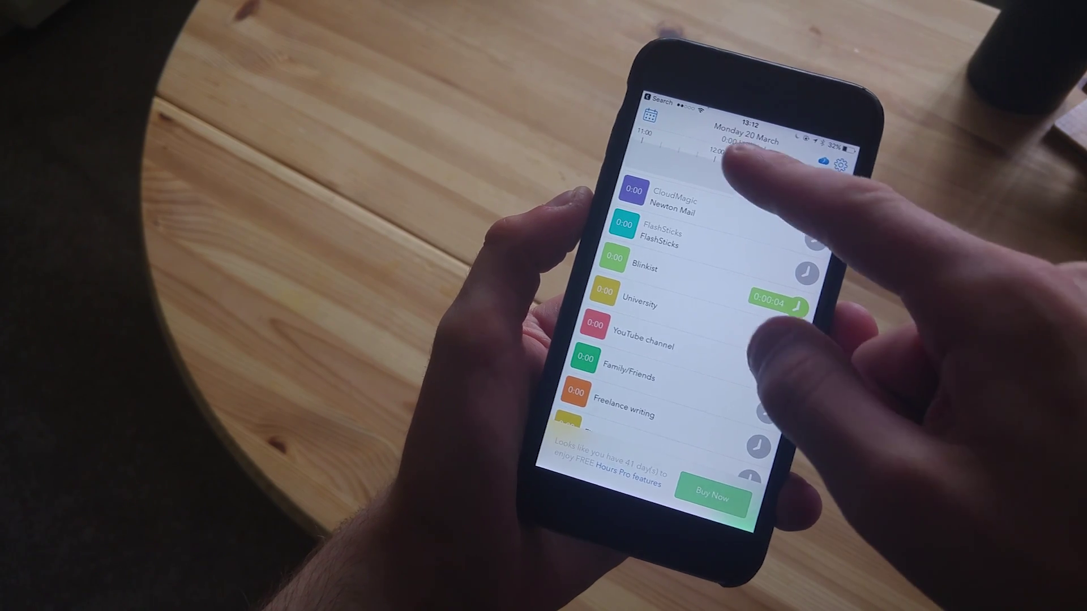
left_click(764, 293)
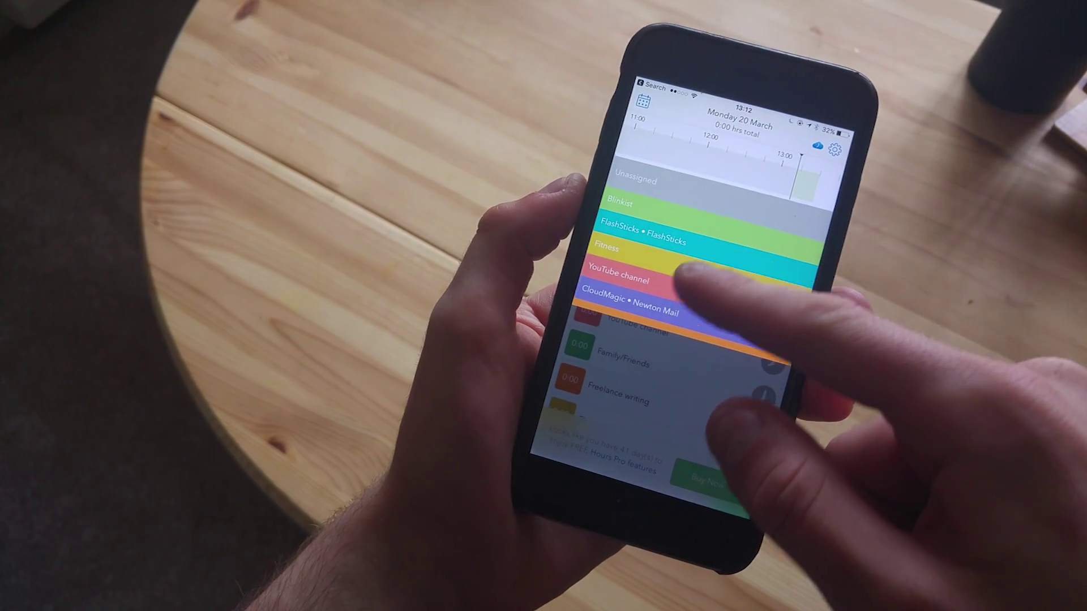
left_click(662, 298)
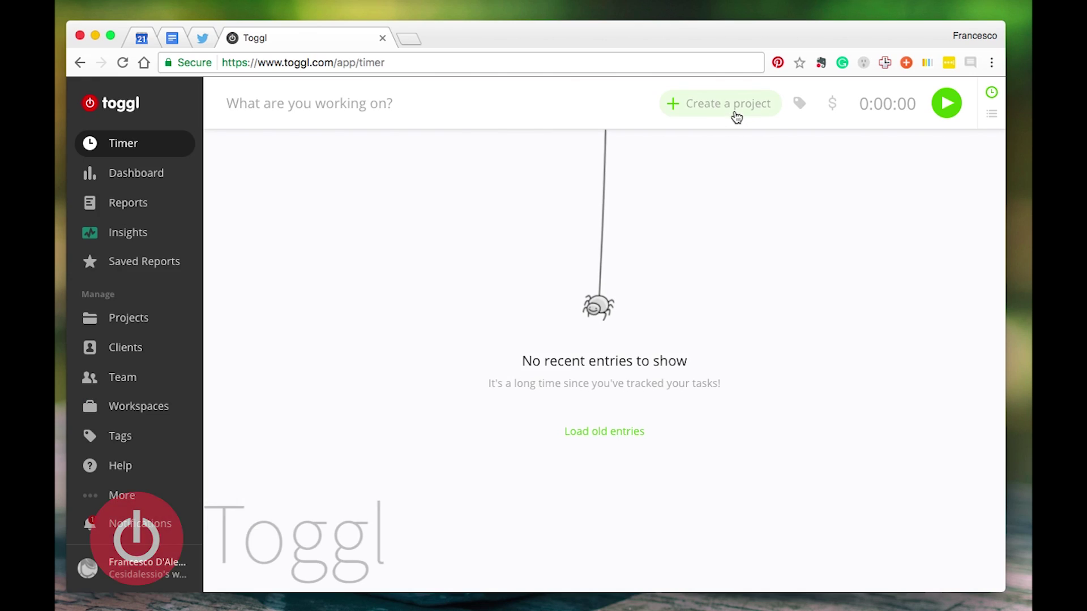
Step: Create a new project named YouTube in Toggl
left_click(735, 114)
type("YouTube")
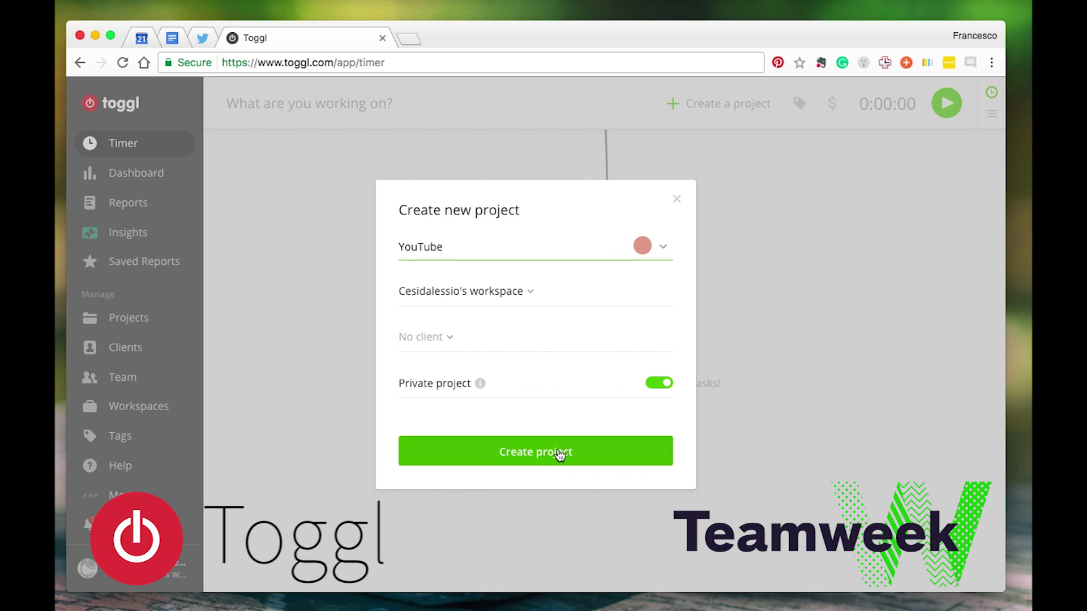
left_click(560, 455)
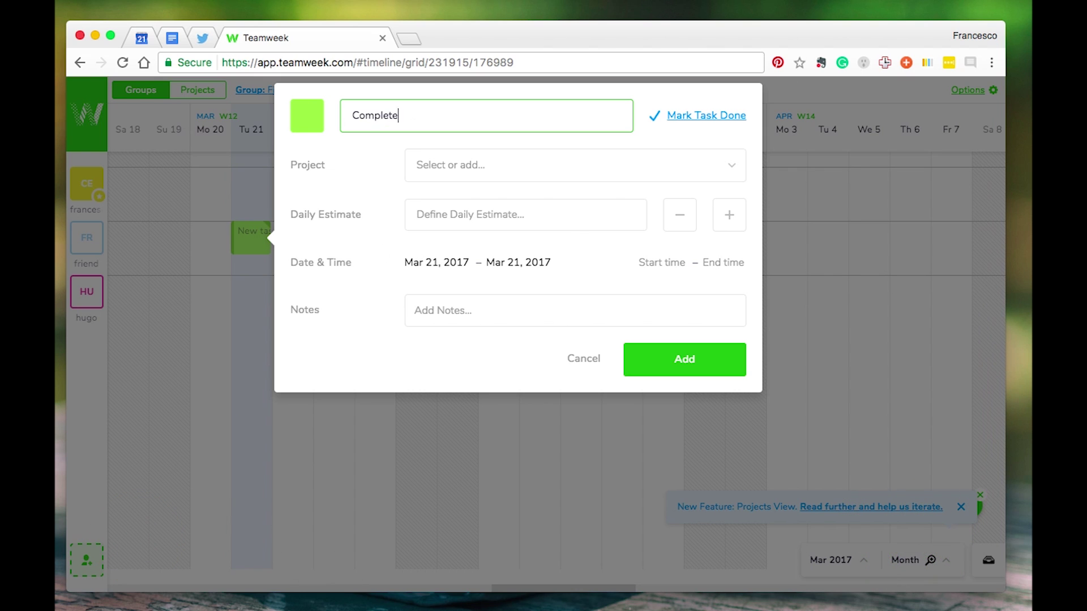
Step: Add a 'Complete this video' task under YouTube on Tu 21 with a 2-hour estimate
left_click(461, 170)
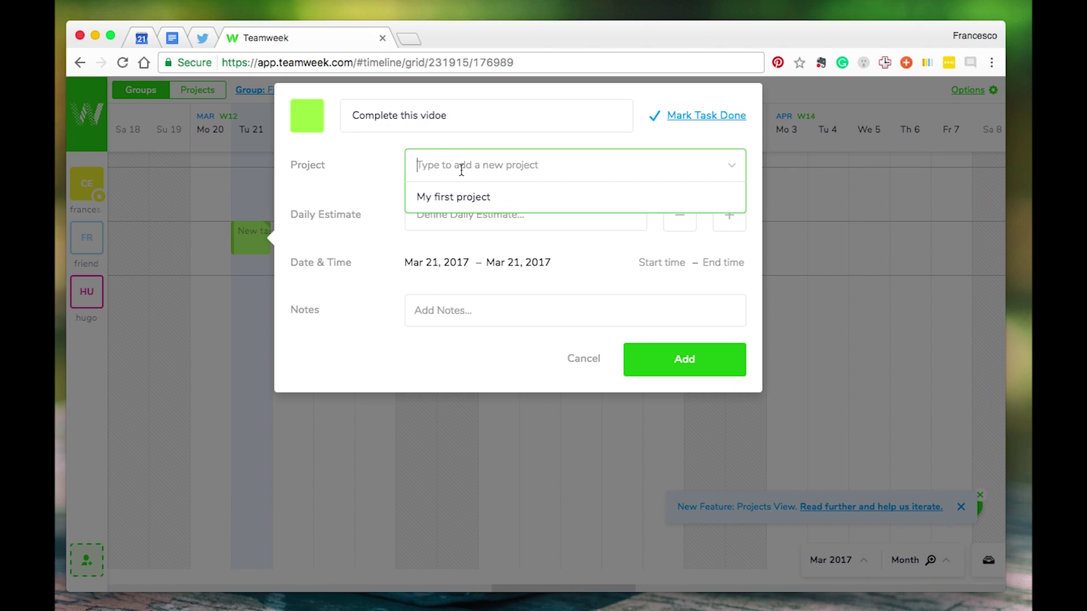
left_click(467, 117)
key("BackSpace")
key("BackSpace")
type("eo")
left_click(464, 164)
type("YouTube")
left_click(490, 198)
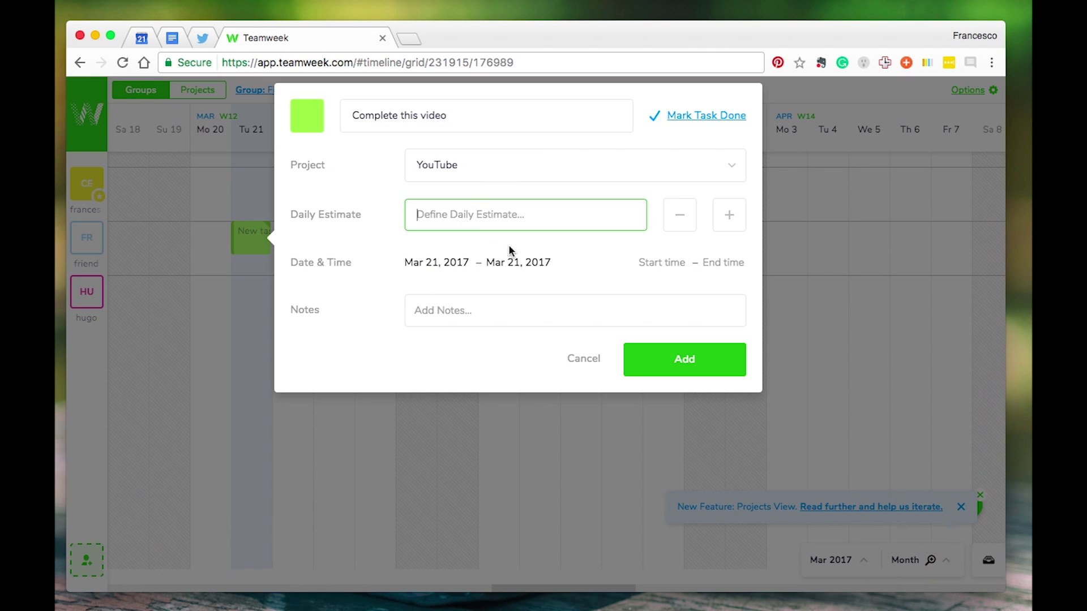
left_click(734, 216)
left_click(685, 359)
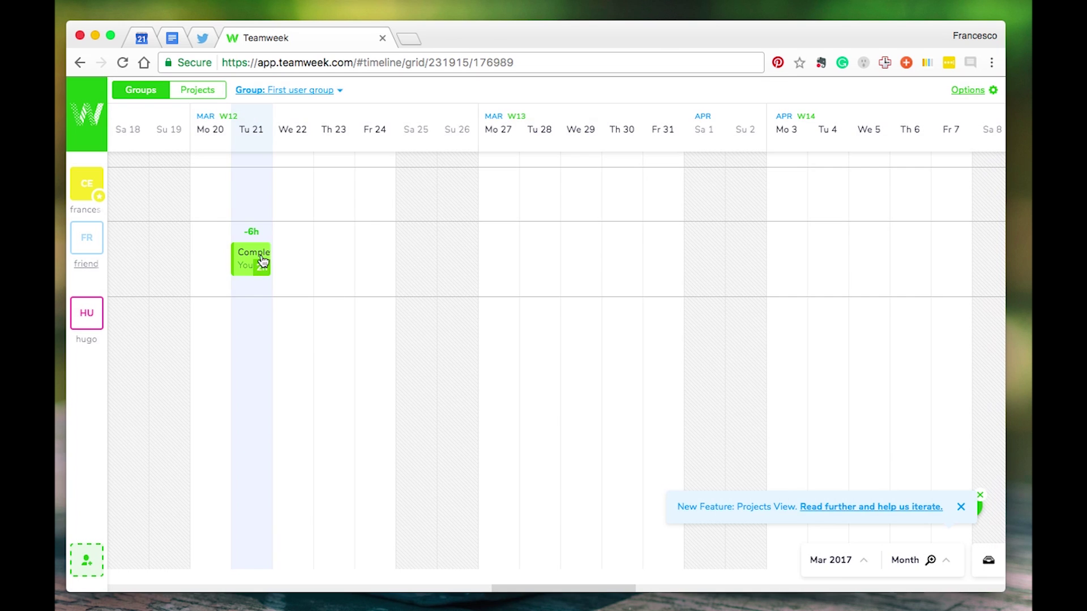
Step: Reopen the 'Complete this video' task, mark it done, and save
left_click(261, 257)
left_click(263, 256)
left_click(263, 256)
left_click(707, 138)
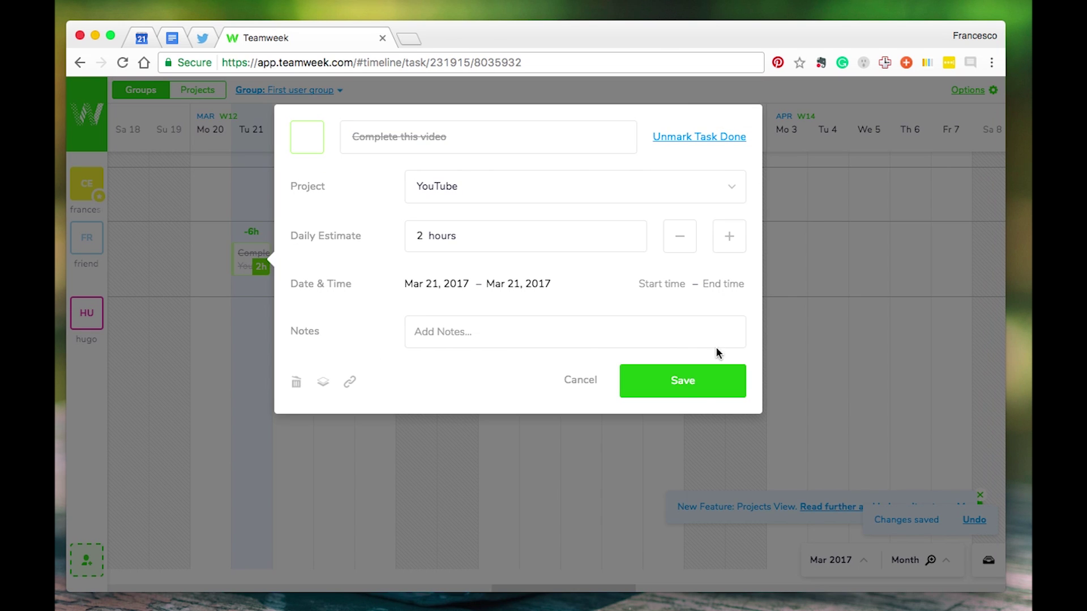
left_click(715, 380)
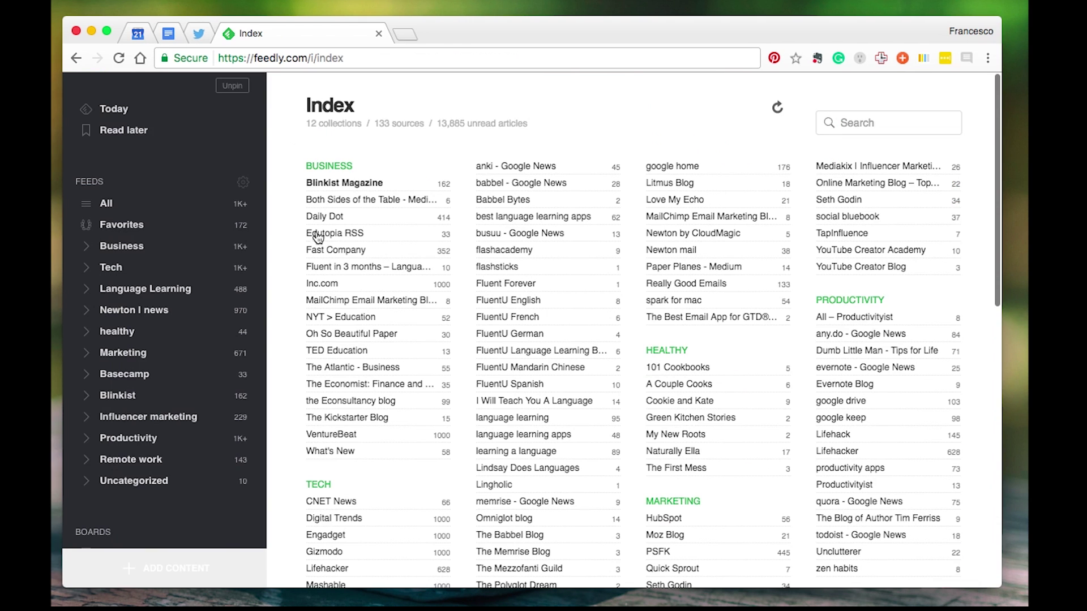
Step: In the All feed, read the red iPhone 7 article and close it
left_click(151, 207)
scroll(515, 326, "down", 3)
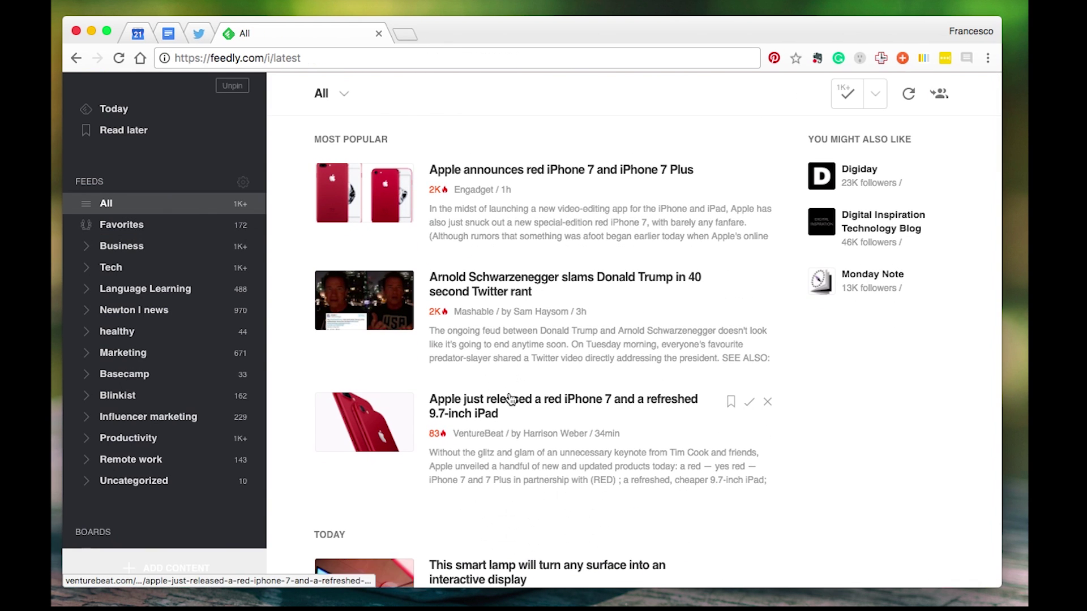
left_click(538, 143)
scroll(586, 309, "down", 8)
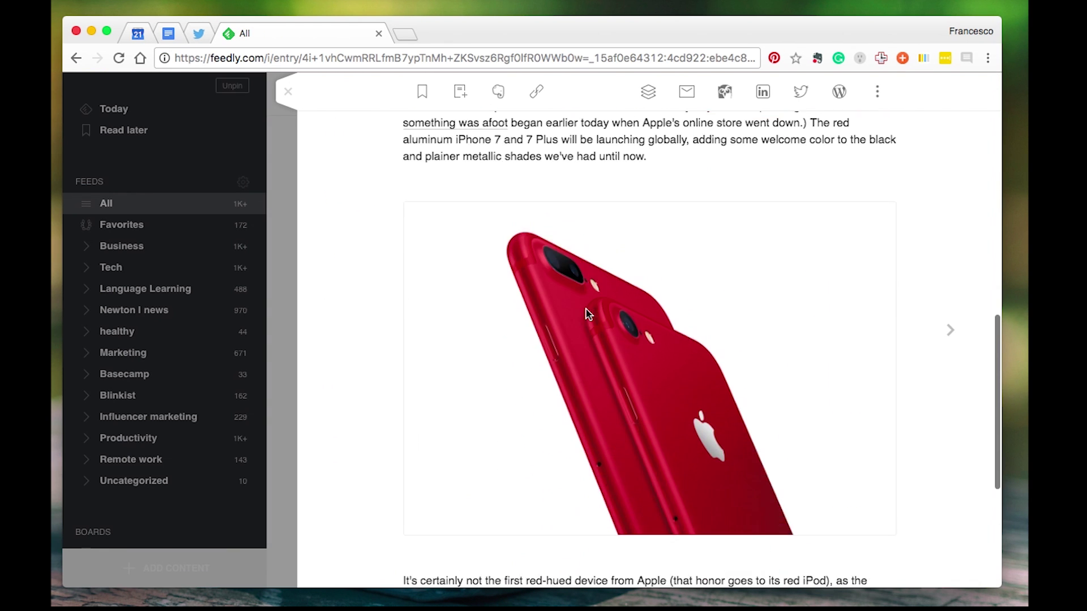
scroll(586, 309, "up", 8)
left_click(292, 91)
Step: Read the Remote work article on conflict in remote teams, then open an Influencer marketing article in a background tab
left_click(187, 459)
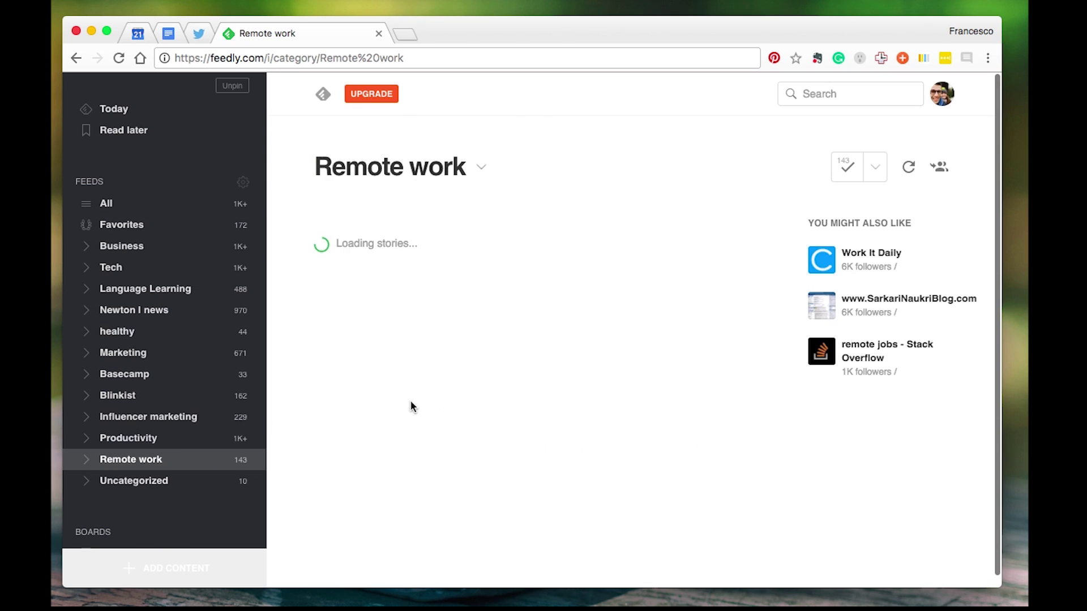
scroll(413, 408, "down", 6)
scroll(413, 407, "down", 3)
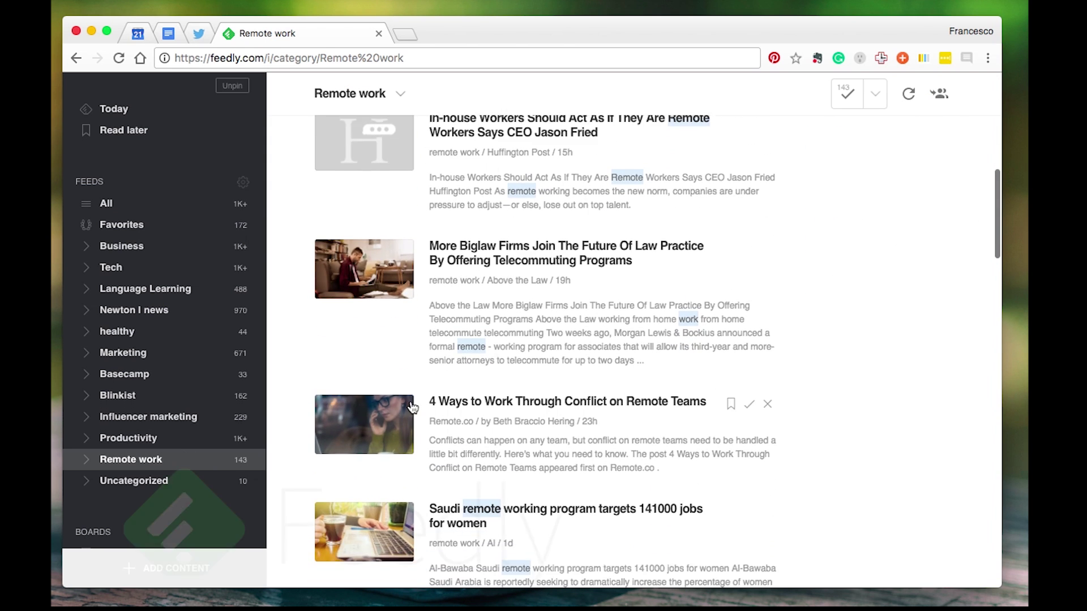
left_click(458, 369)
left_click(148, 417)
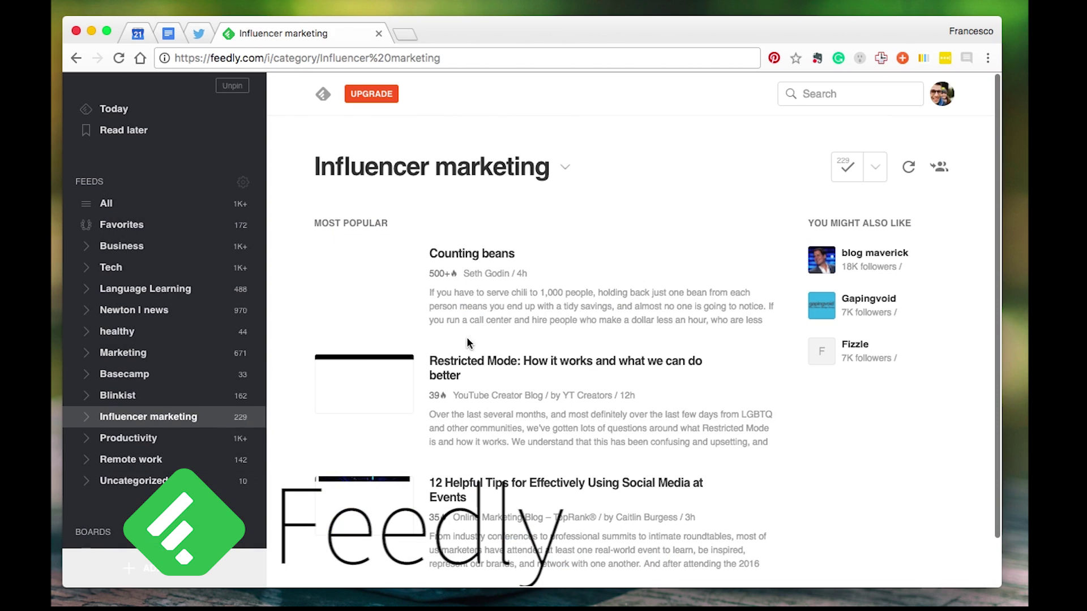
scroll(467, 342, "down", 1)
left_click(510, 309, "super")
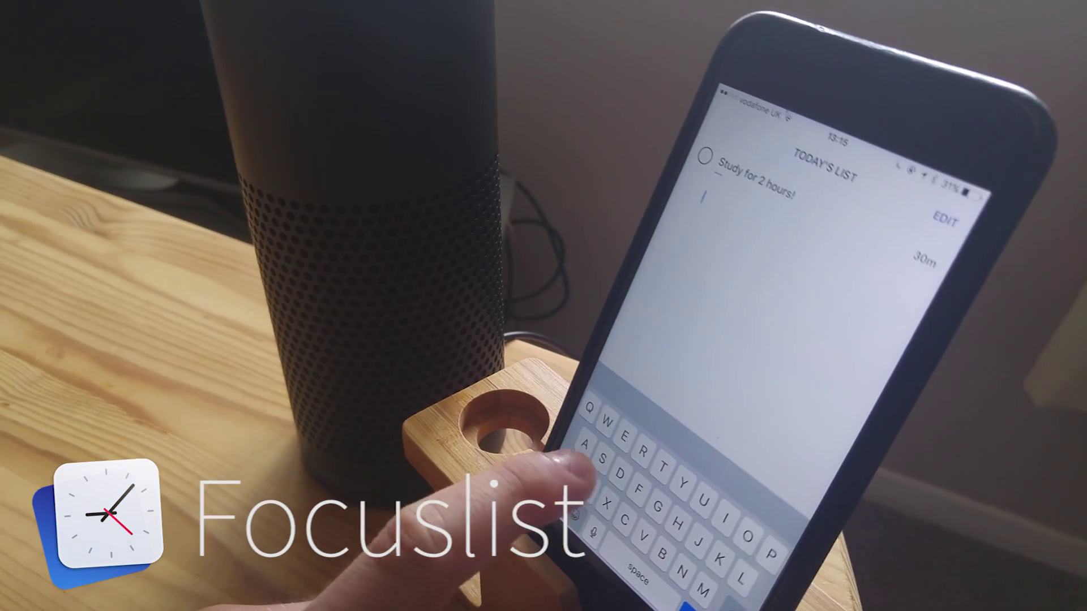
Step: Enter the task 'Study for 2 hours!' on Today's List
type("Stud")
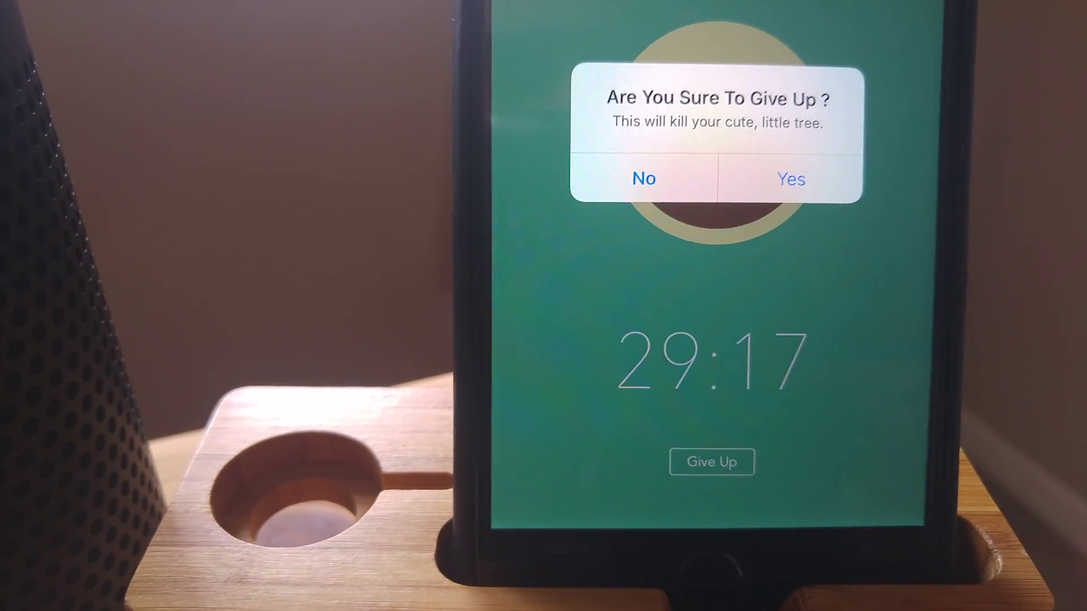
Step: Confirm giving up the Forest focus session, letting the tree wither
left_click(791, 179)
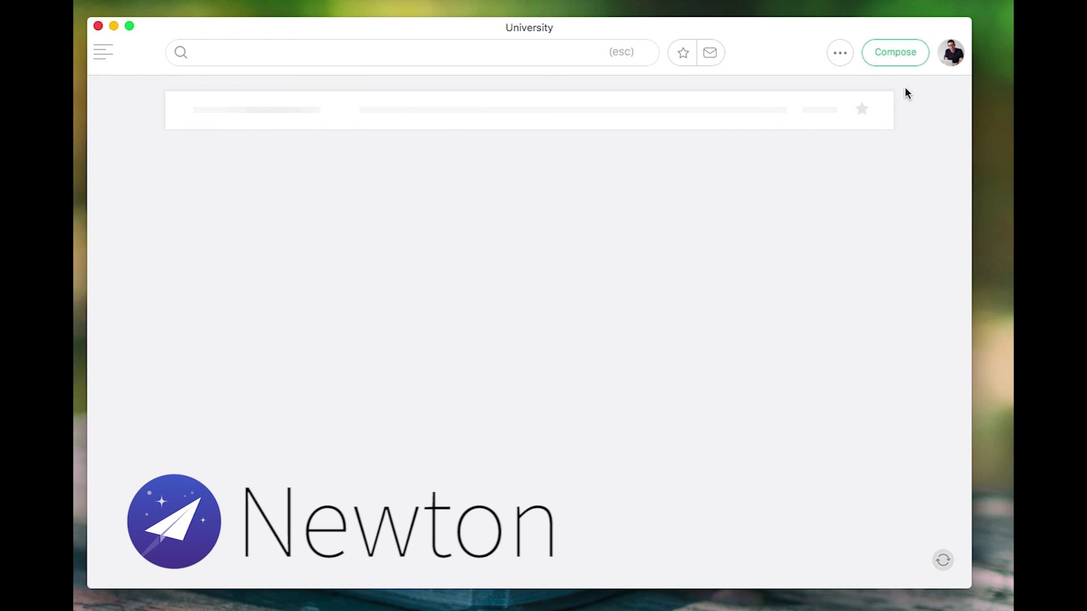
Step: Start a new email draft from the University inbox
left_click(896, 52)
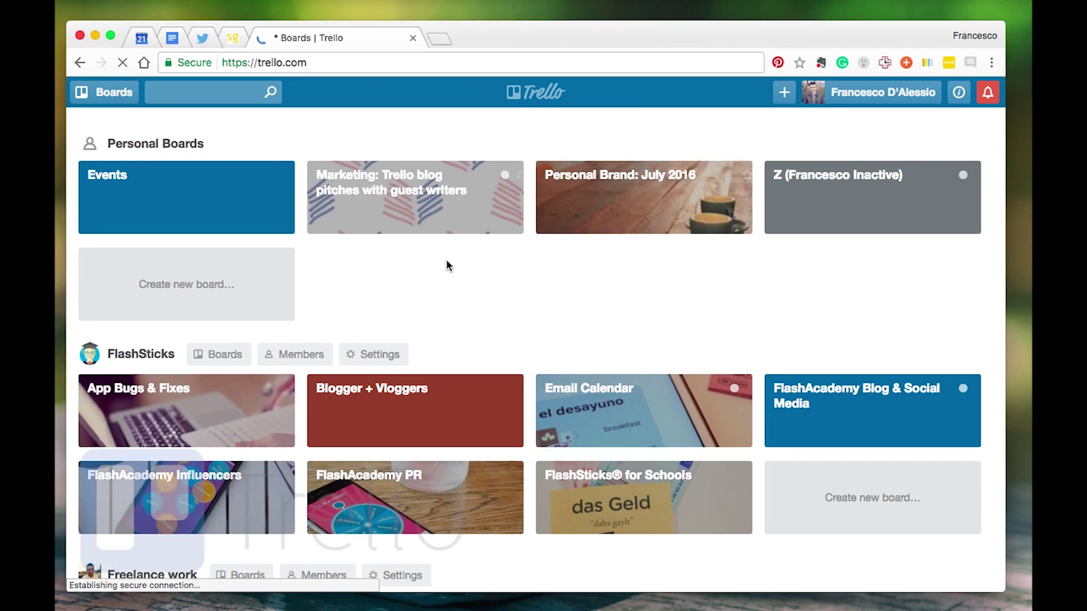
Step: Open the Personal Brand: July 2016 board in Trello and scroll through it
left_click(563, 202)
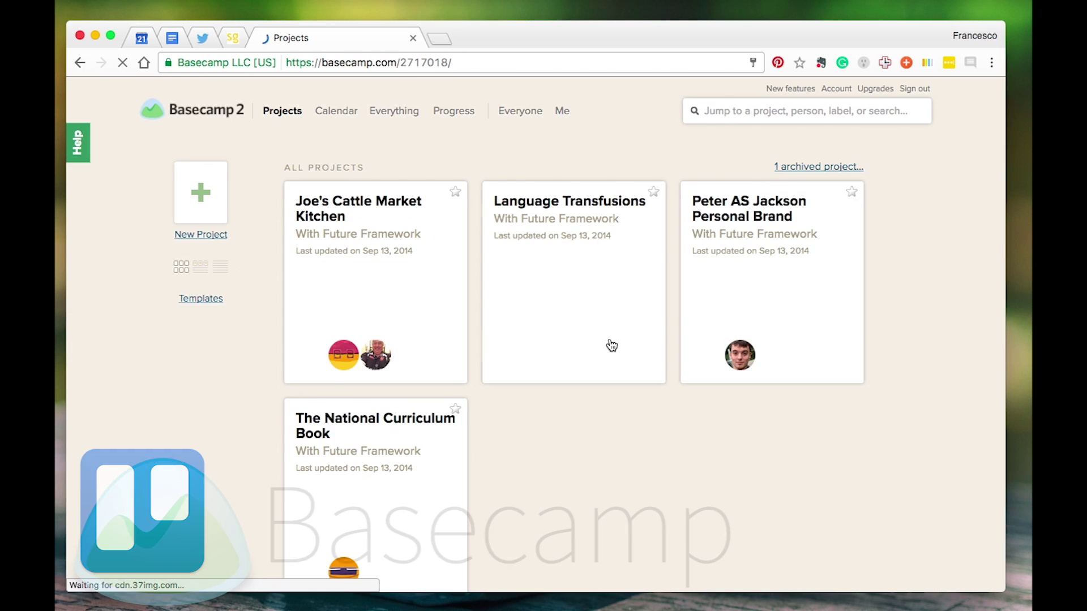
scroll(611, 345, "down", 3)
scroll(611, 345, "up", 3)
Step: Start a blank Basecamp project and compare the client and own-team invite options
left_click(201, 102)
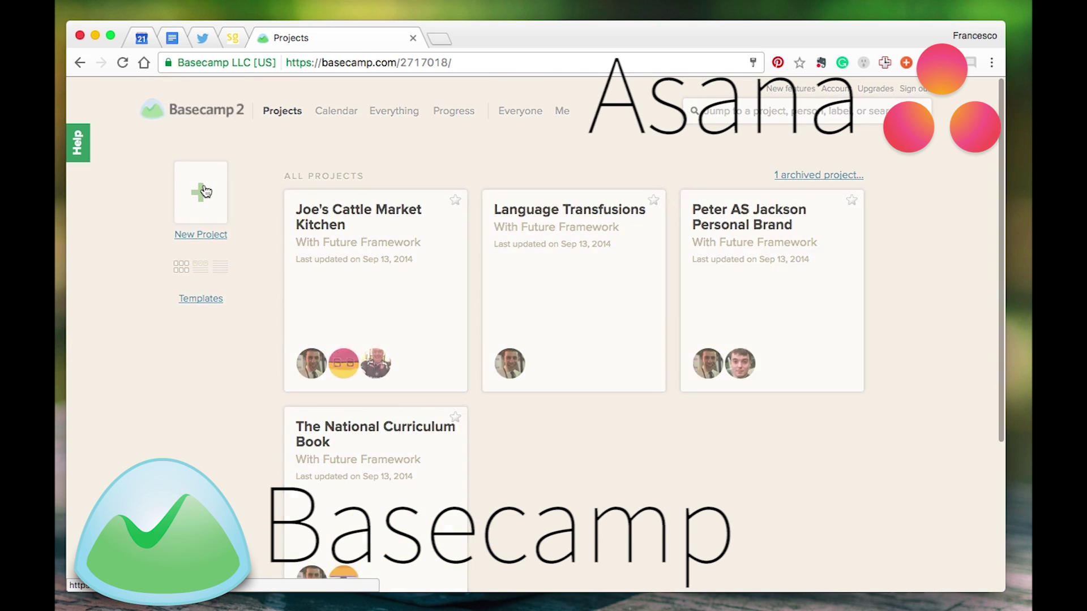
left_click(399, 310)
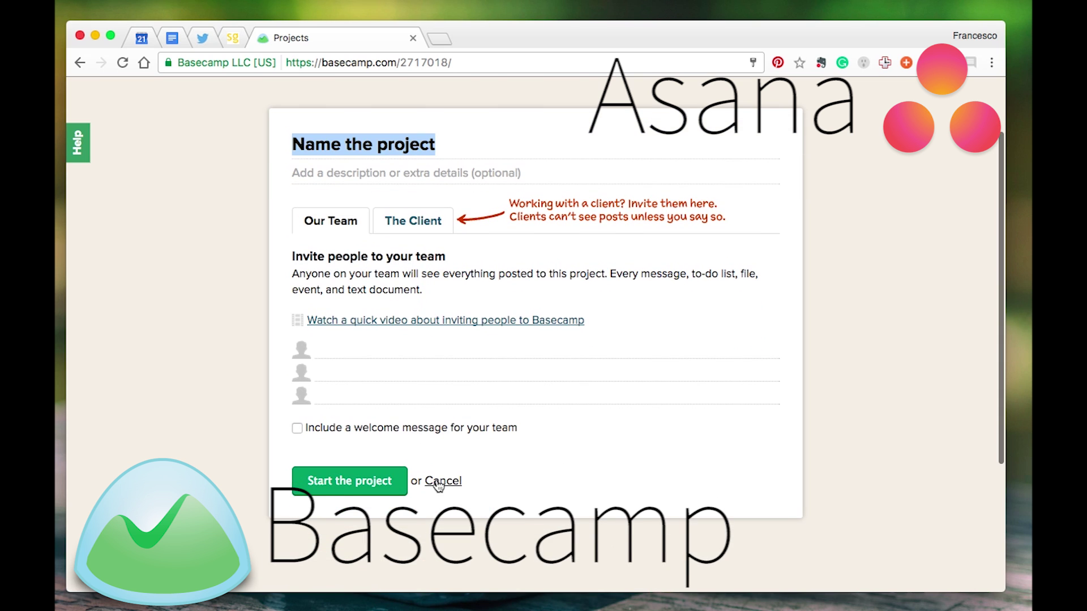
left_click(415, 232)
left_click(323, 226)
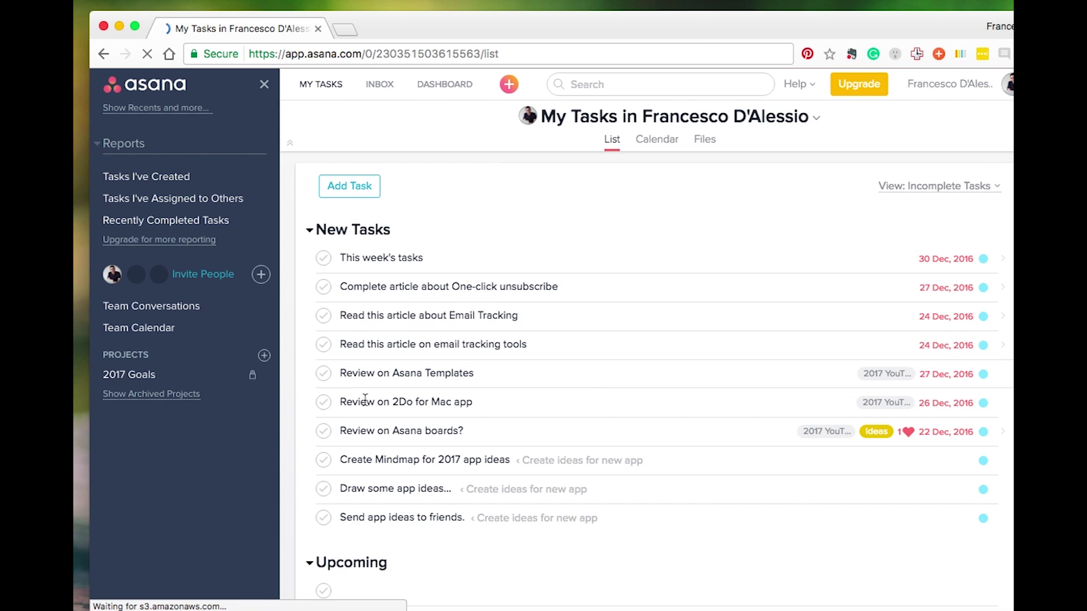
Step: On Asana's 2017 Goals board, move the 'Secure £25k per annum // remote work role' goal into In-progress
left_click(142, 375)
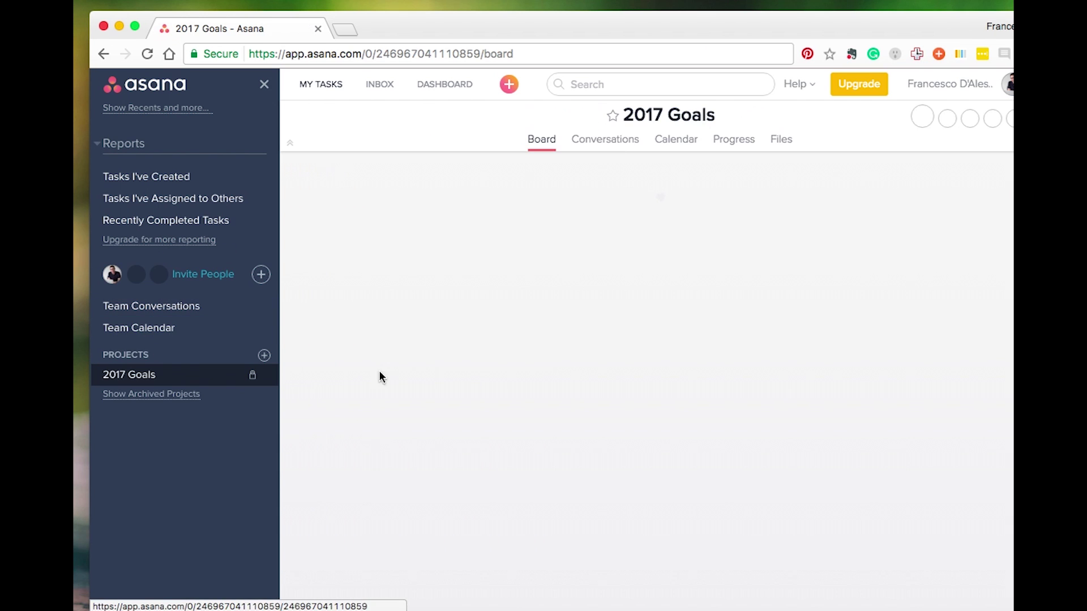
left_click_drag(487, 284, 556, 322)
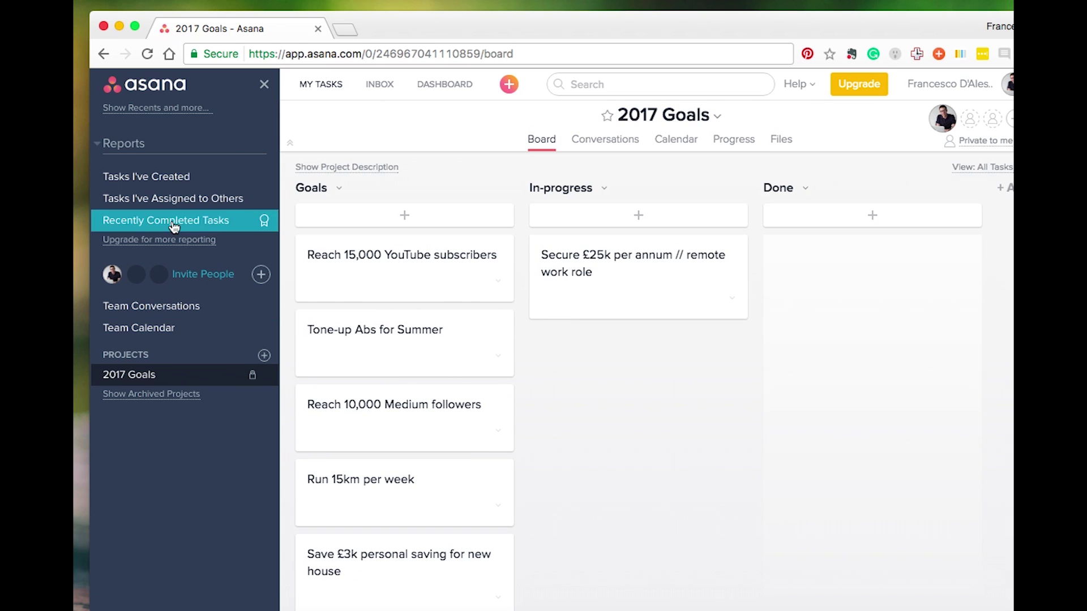
left_click(202, 182)
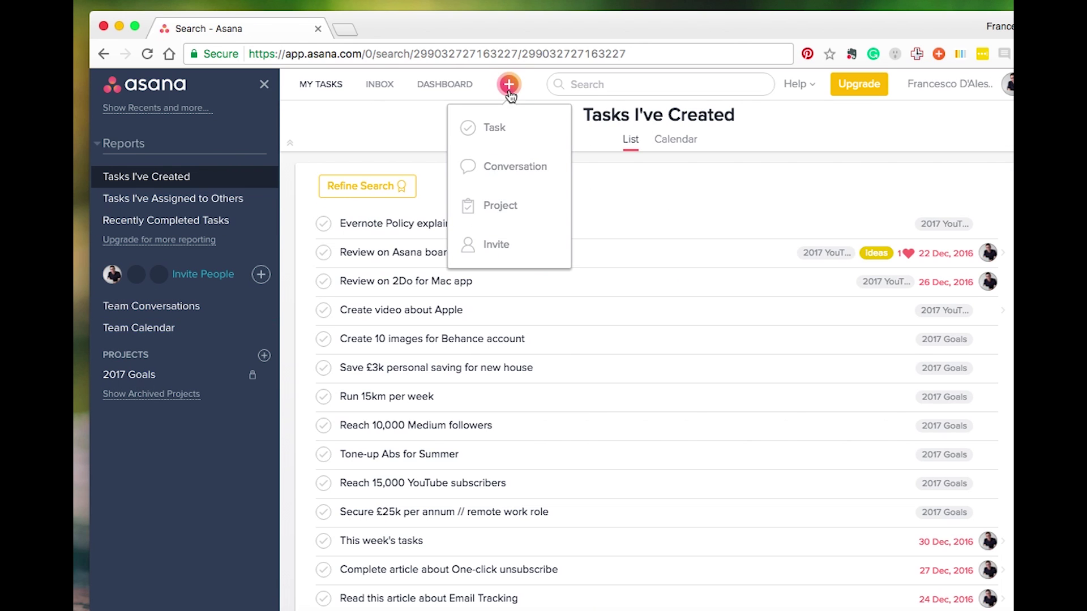
Step: Start a new Asana task, then create a project named YouTube in Nozbe
key("Tab+q")
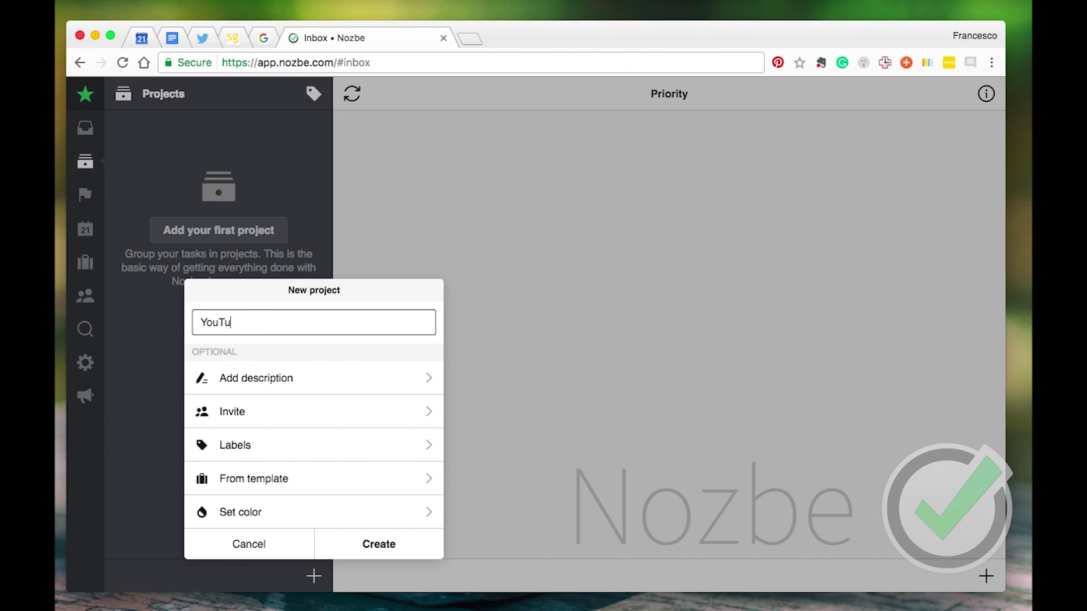
type("be")
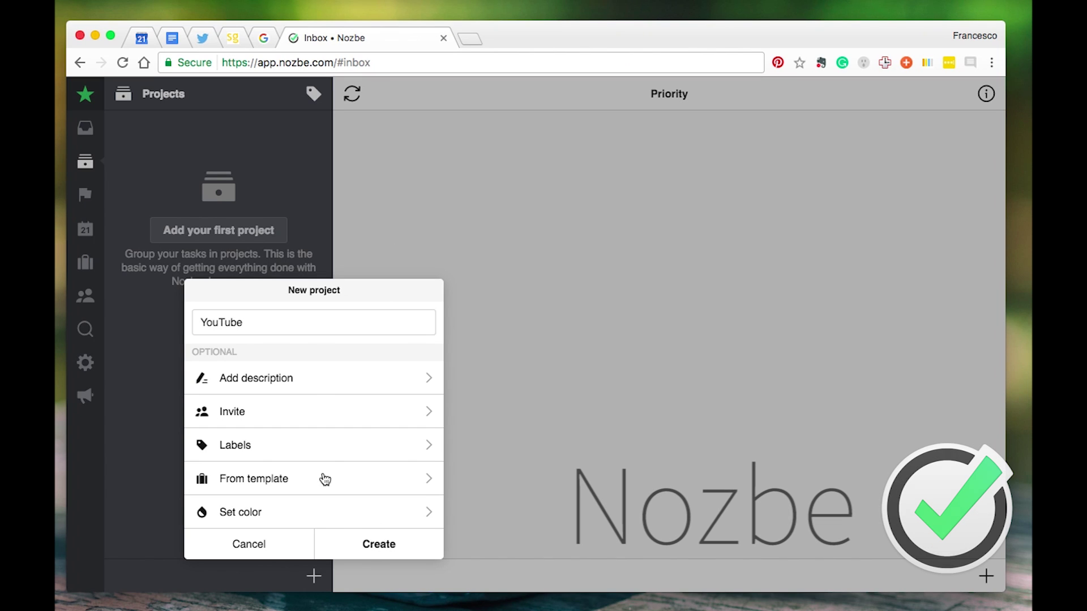
left_click(390, 545)
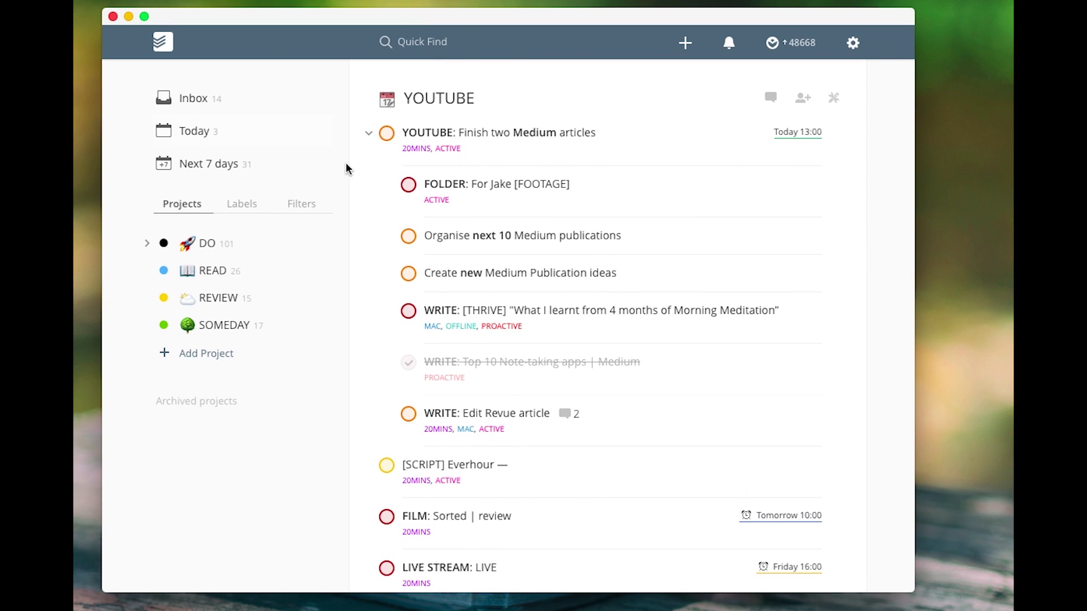
Step: Switch Todoist to the Today view, expanding the DO project's sub-projects and the first task's subtasks
left_click(369, 133)
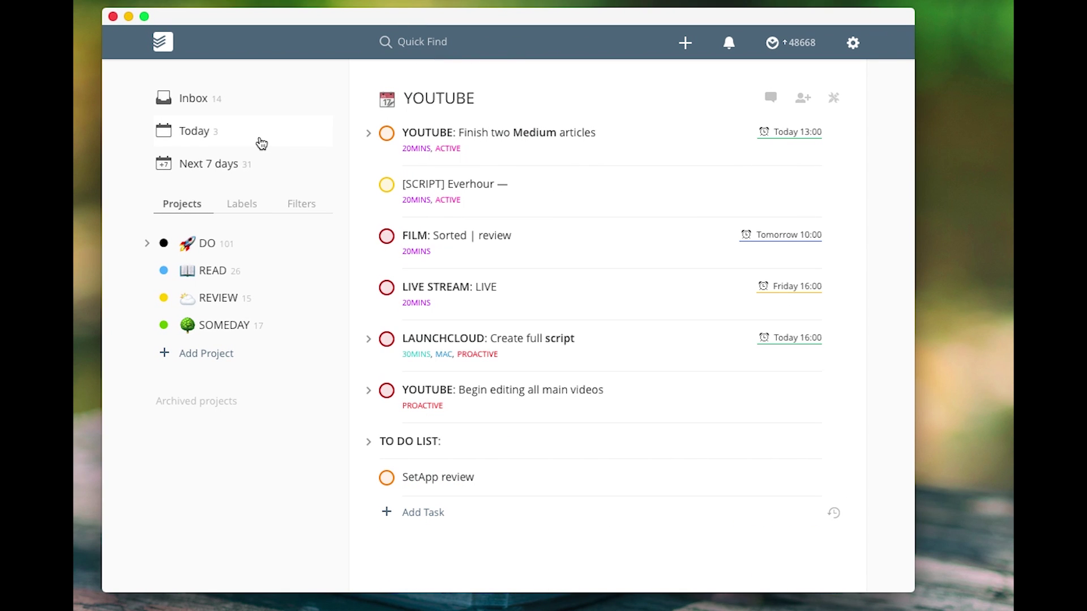
left_click(245, 138)
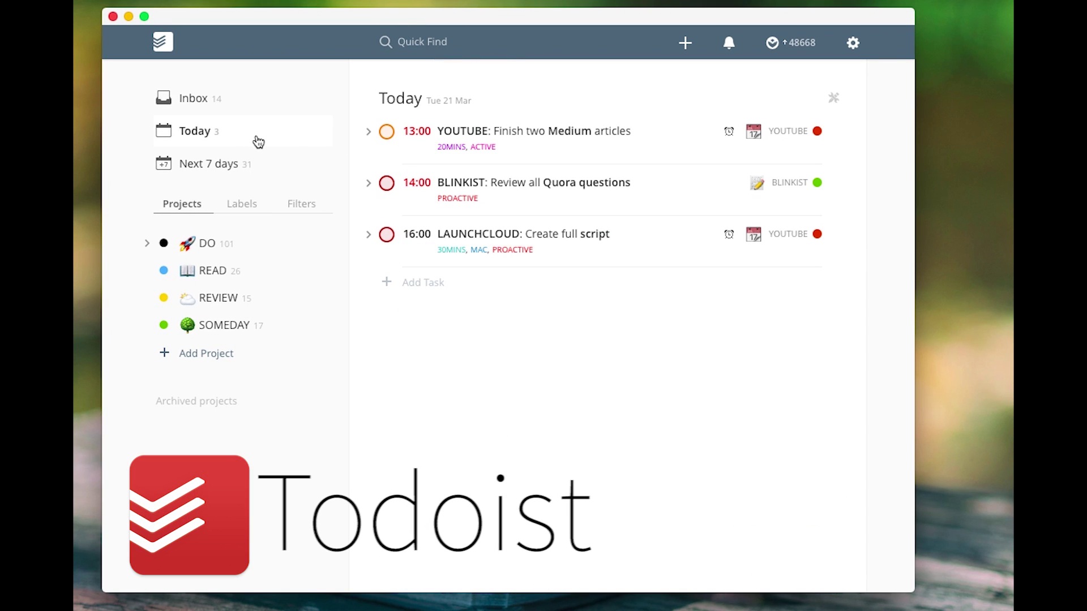
left_click(147, 243)
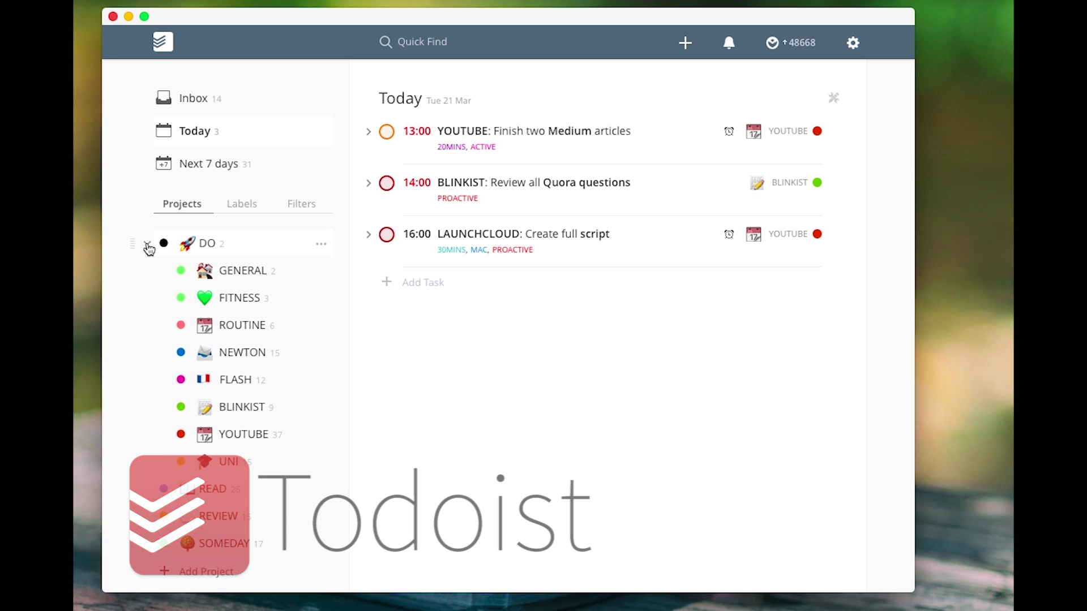
left_click(370, 133)
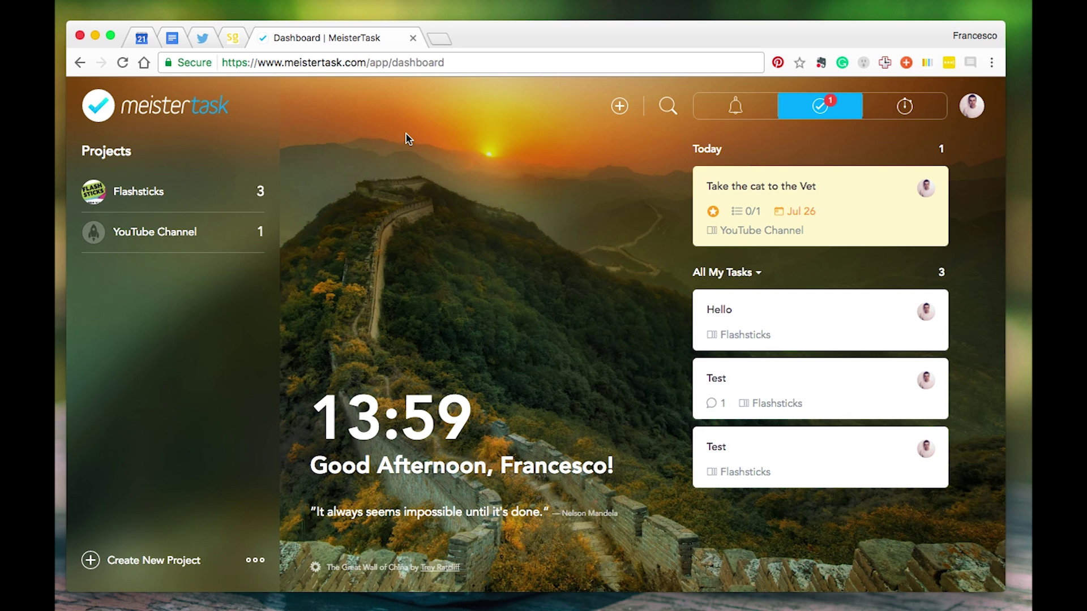
Step: Tick off the checklist item of the Take the cat to the Vet task
left_click(815, 187)
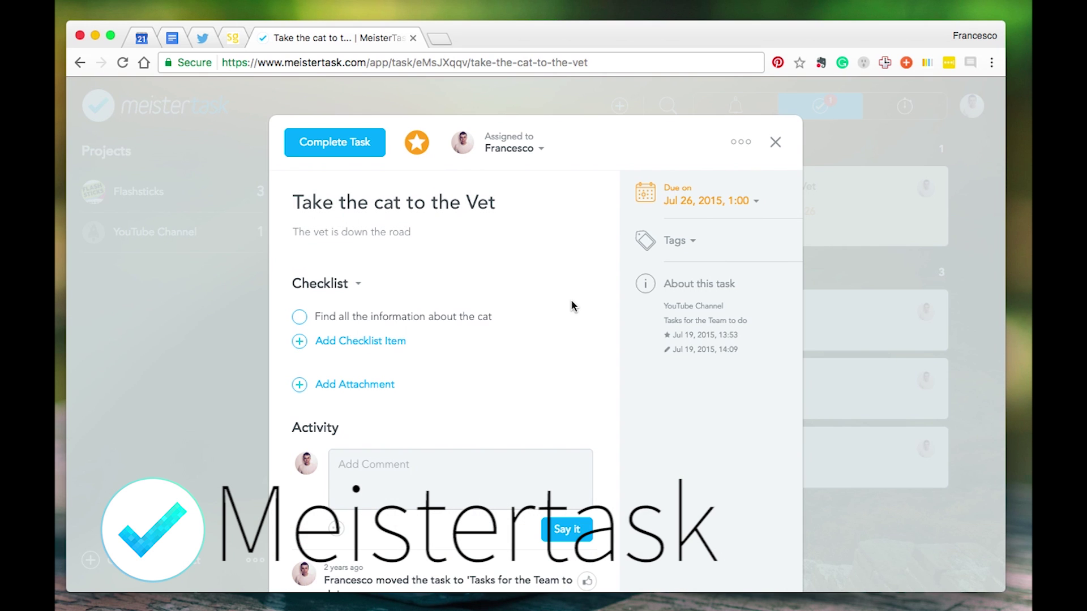
left_click(300, 317)
left_click(252, 359)
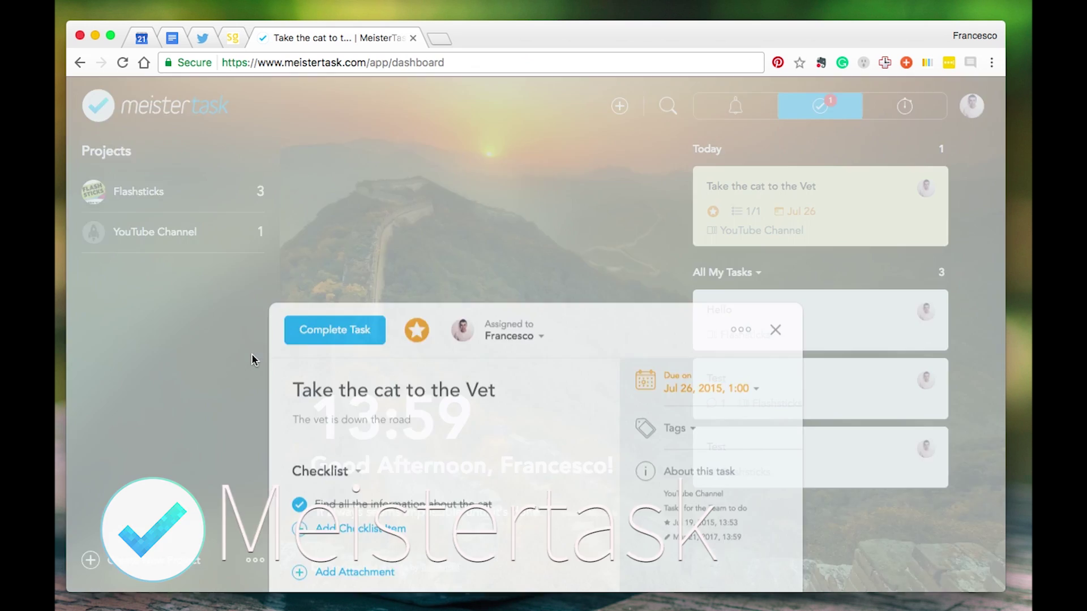
Step: Move Take the cat to the Vet into In Progress on the YouTube Channel board
left_click(181, 231)
left_click_drag(180, 245, 782, 338)
scroll(513, 284, "left", 3)
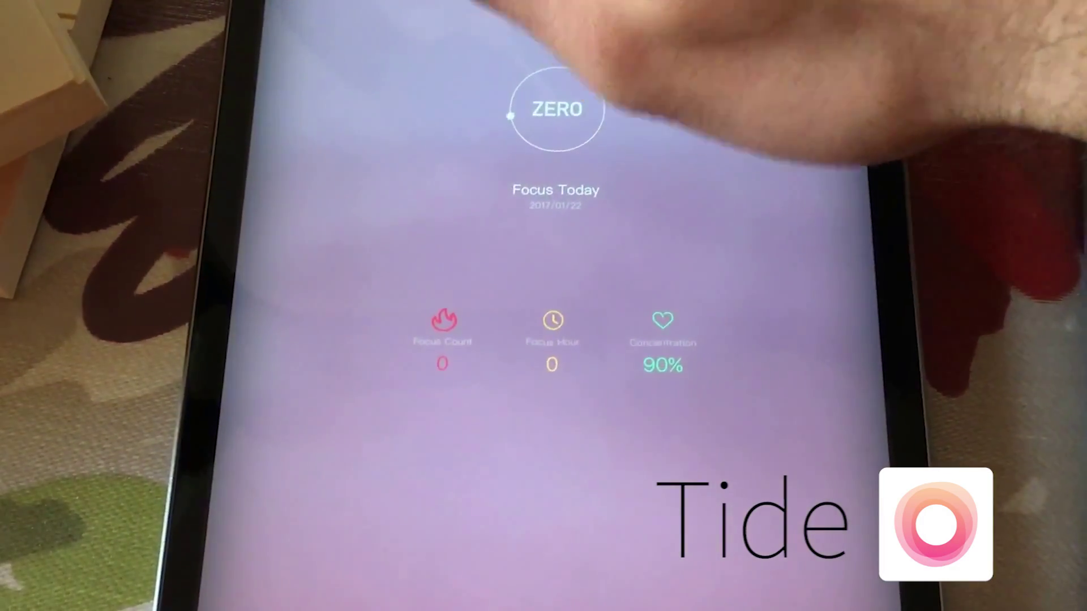
left_click_drag(736, 141, 396, 142)
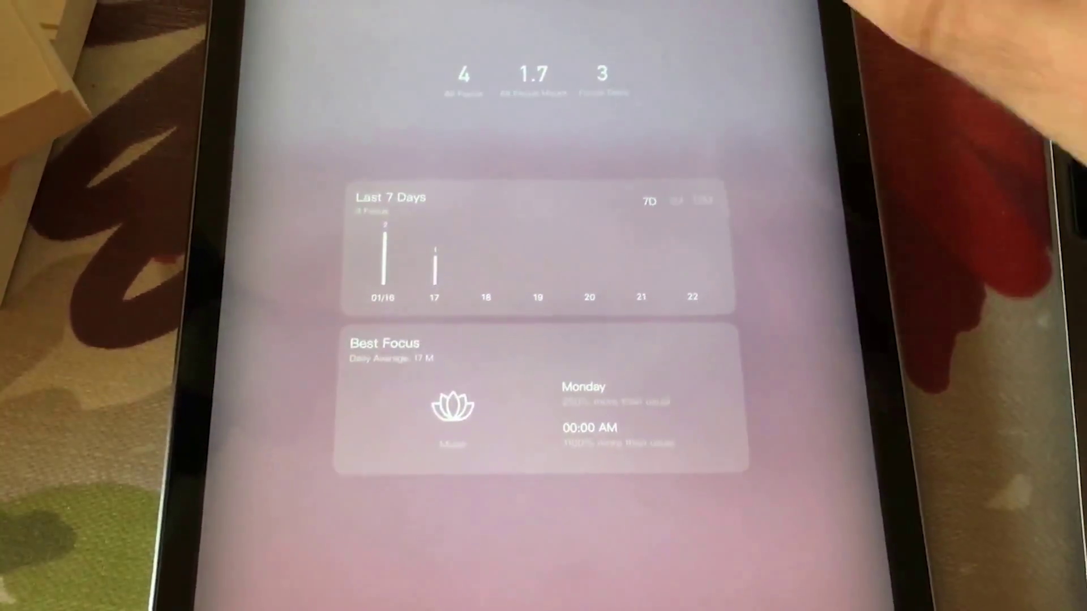
left_click_drag(561, 96, 906, 45)
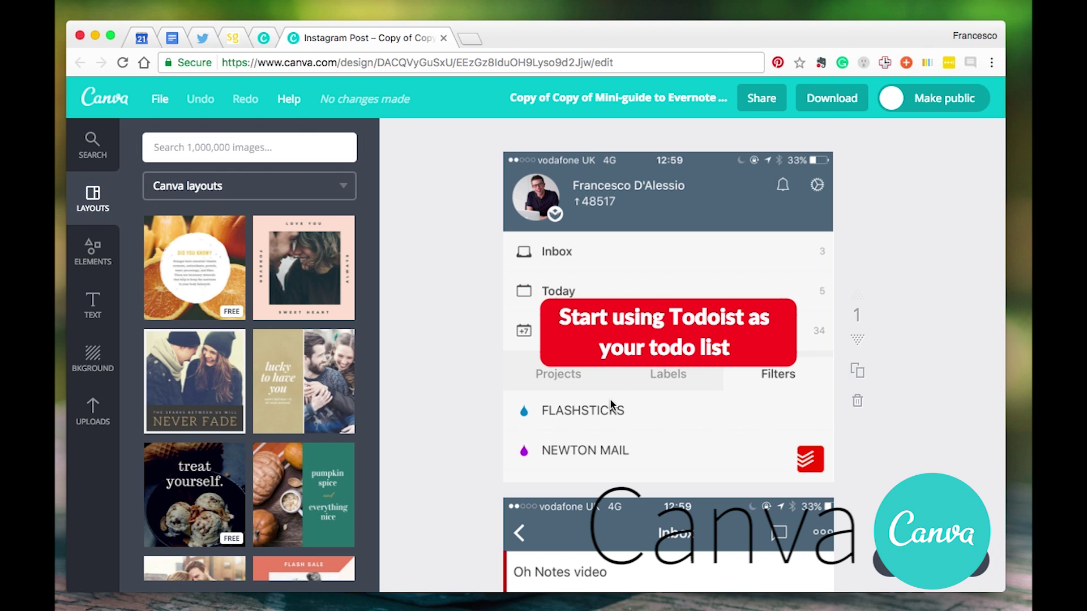
Step: Show the uploaded images panel beside page 2 of the Instagram post design
scroll(609, 398, "down", 10)
left_click(93, 410)
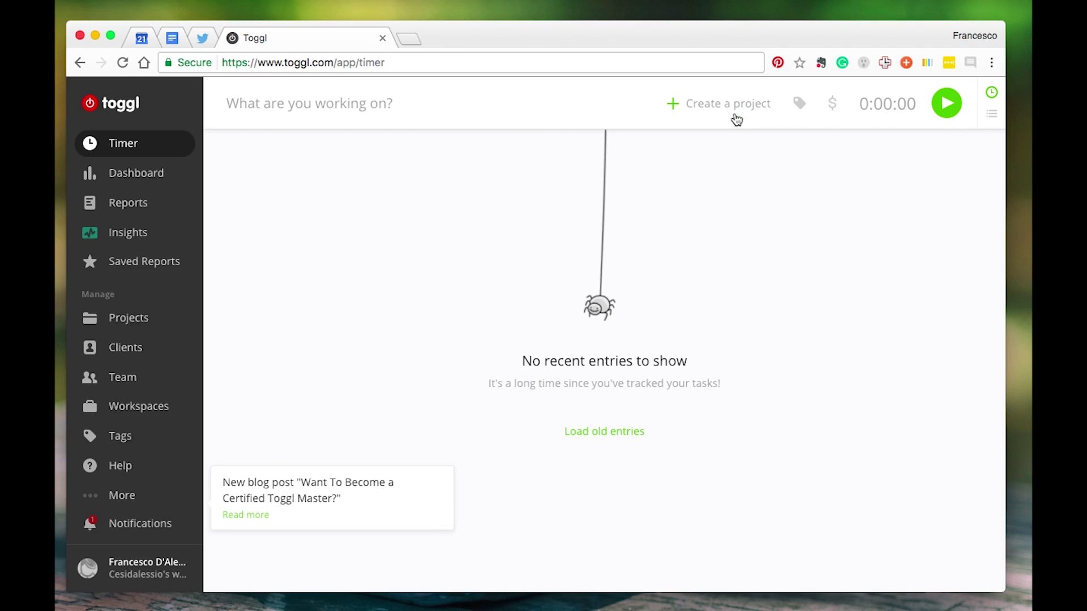
Step: Start a new project in Toggl, then show Feedly's All feed
left_click(736, 120)
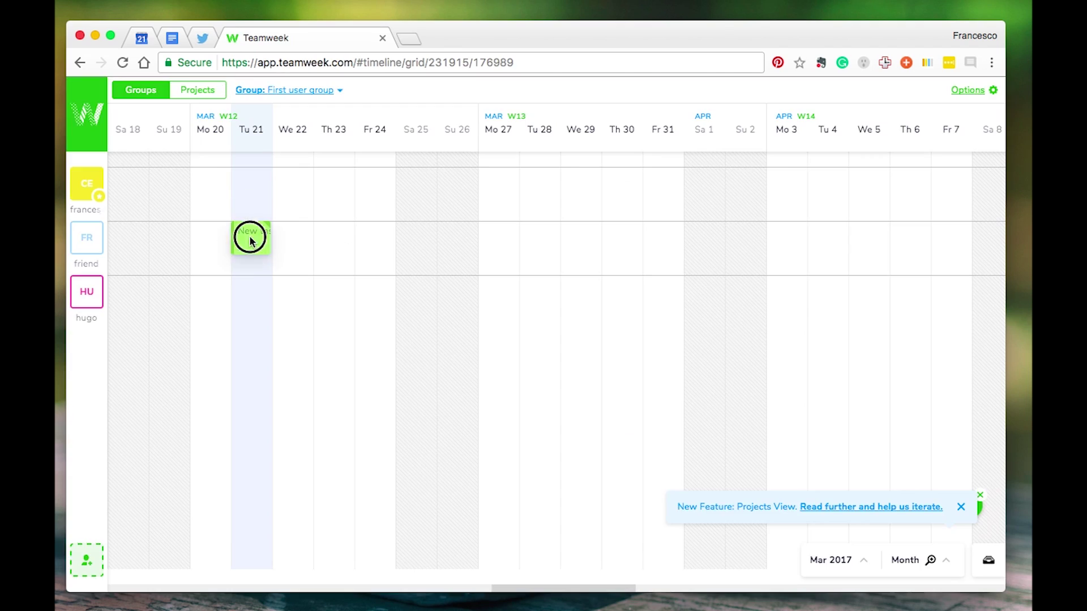
left_click(250, 235)
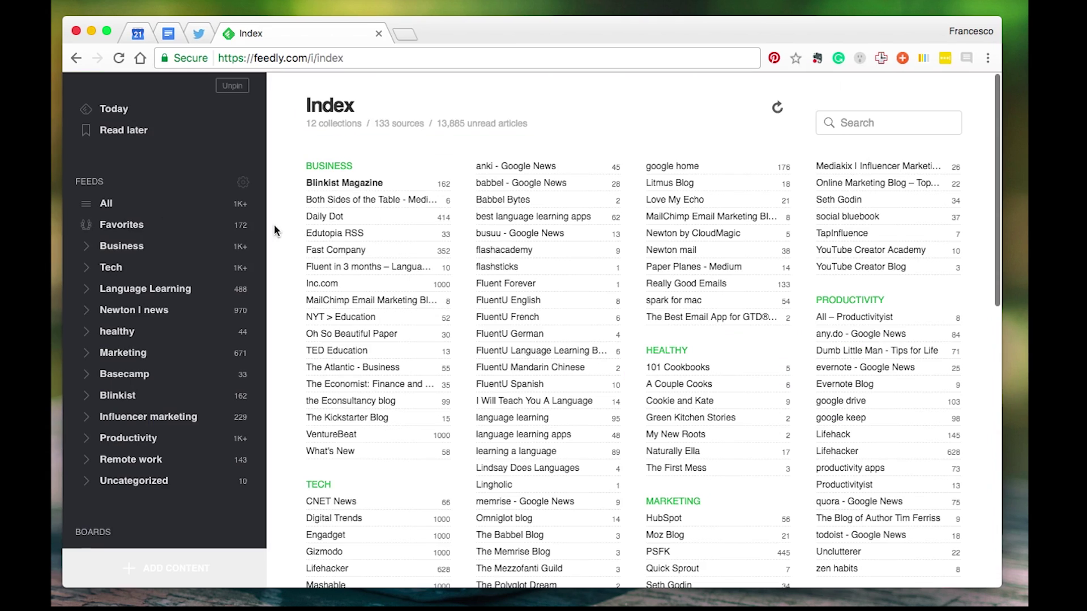
left_click(113, 204)
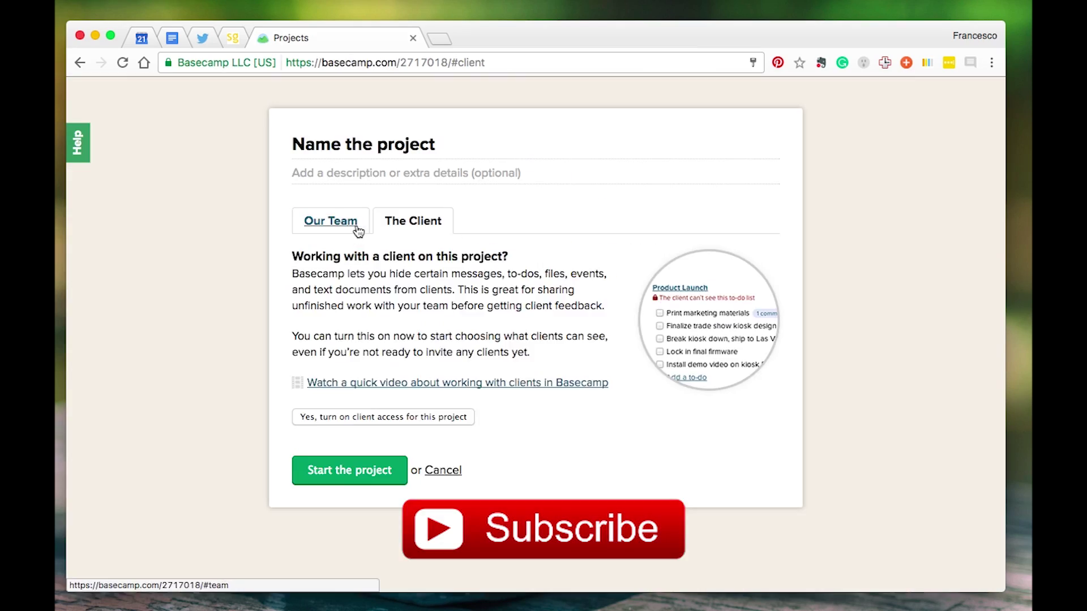
Step: Show the Basecamp section for inviting your own team
left_click(331, 221)
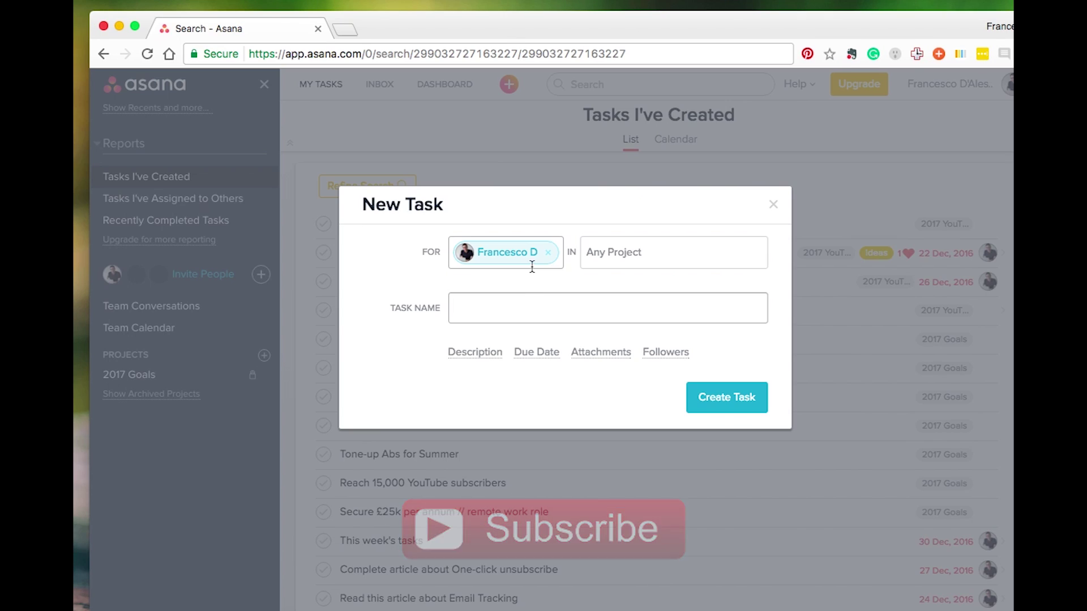